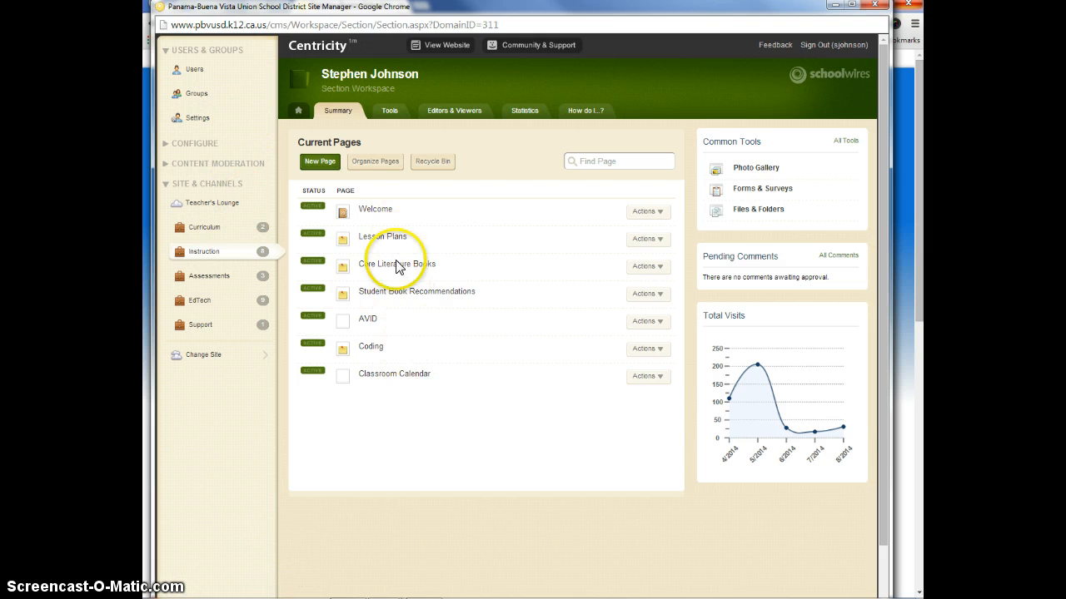
Preview the section website and examine the Welcome page's navigation links, quick links and contact details, and close the preview
left_click(382, 388)
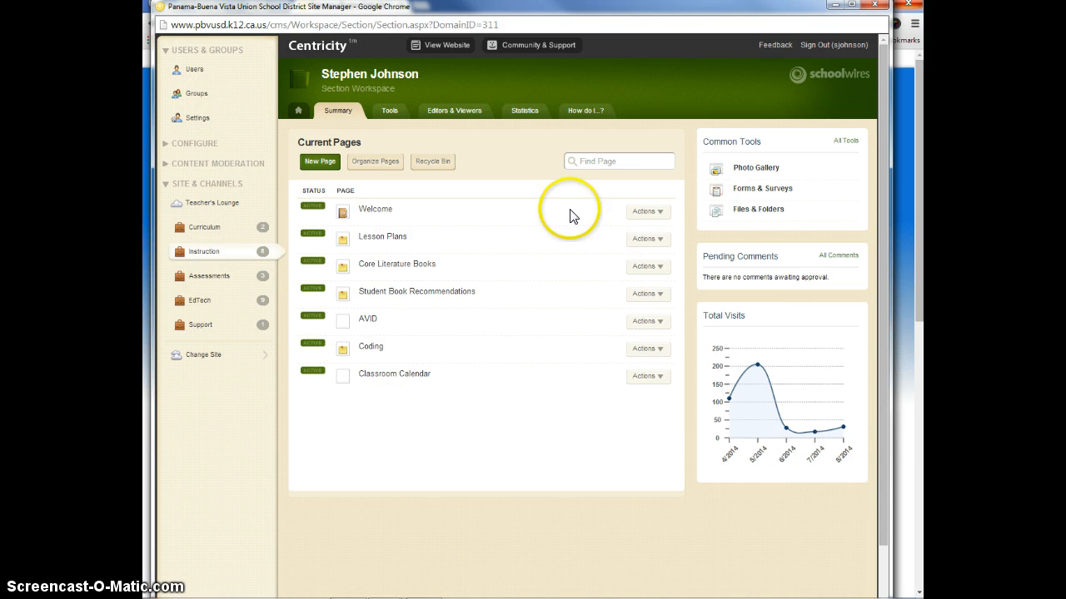
left_click(442, 48)
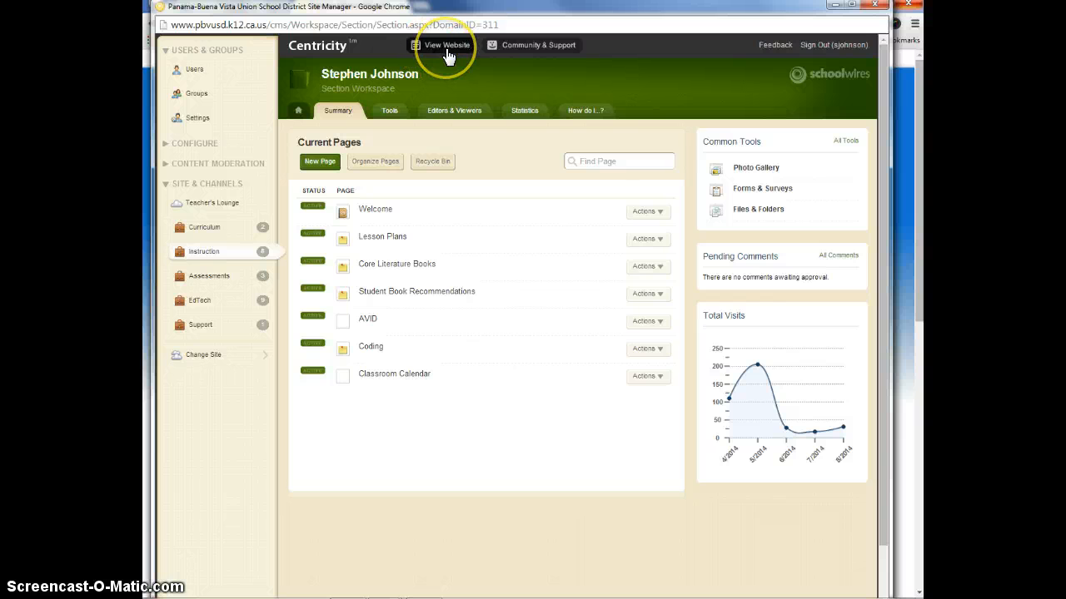
left_click(447, 50)
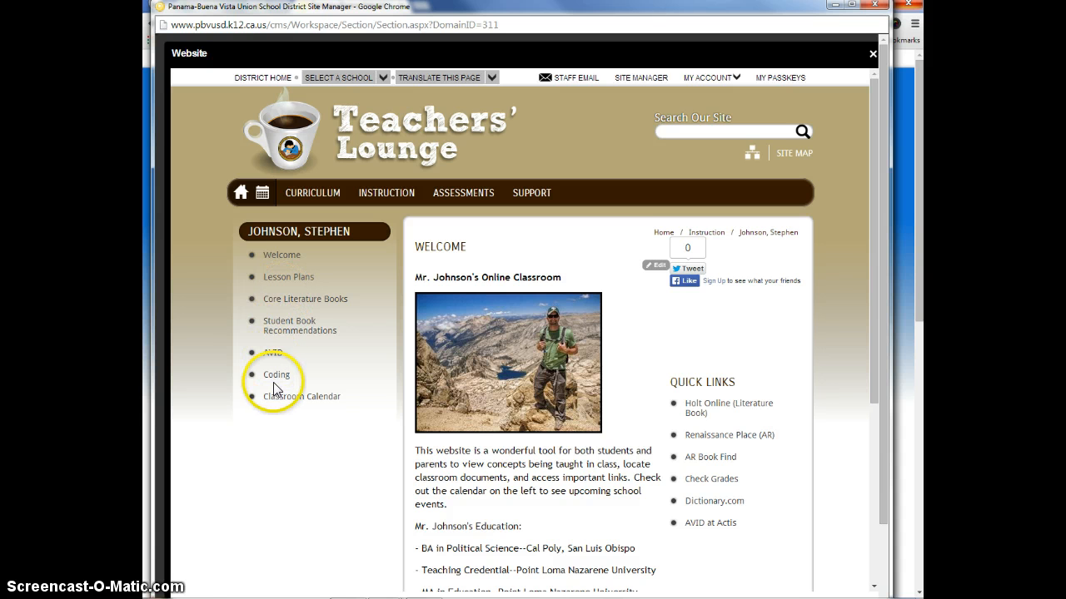
scroll(509, 433, "down", 1)
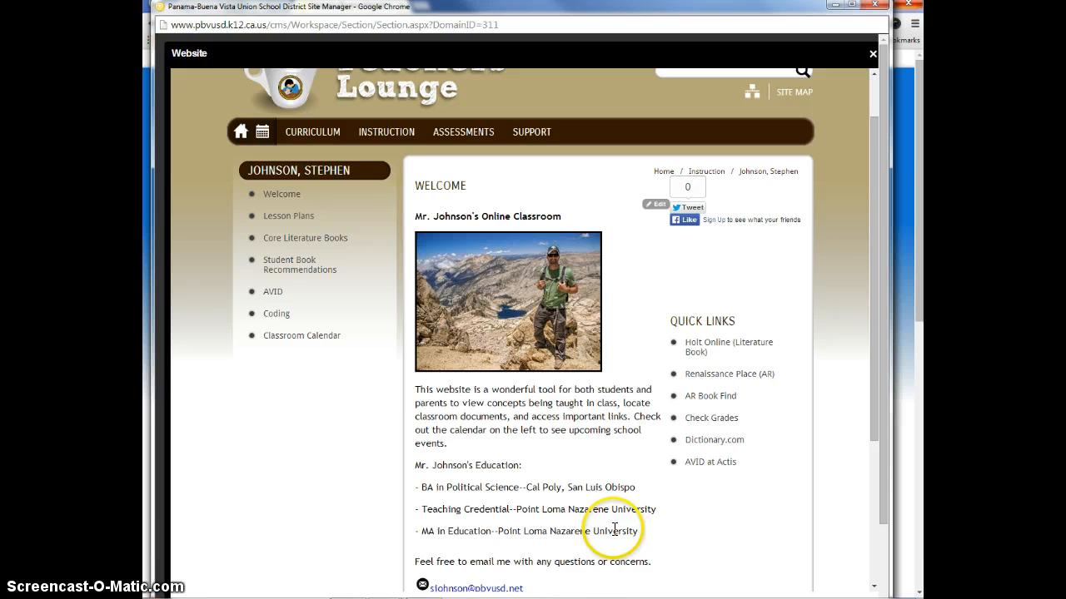
scroll(614, 531, "down", 1)
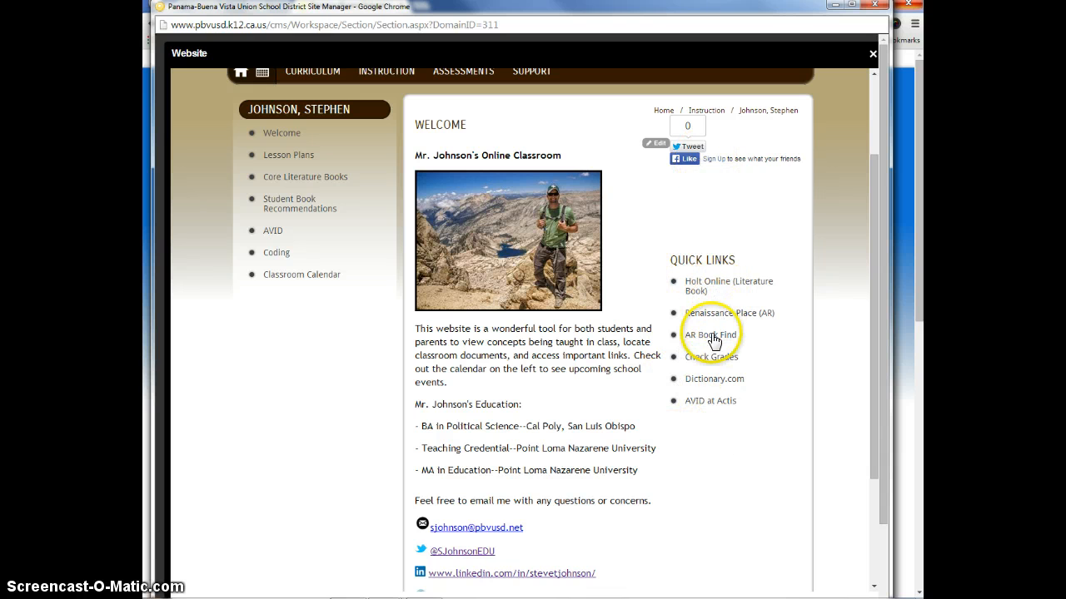
scroll(714, 475, "down", 3)
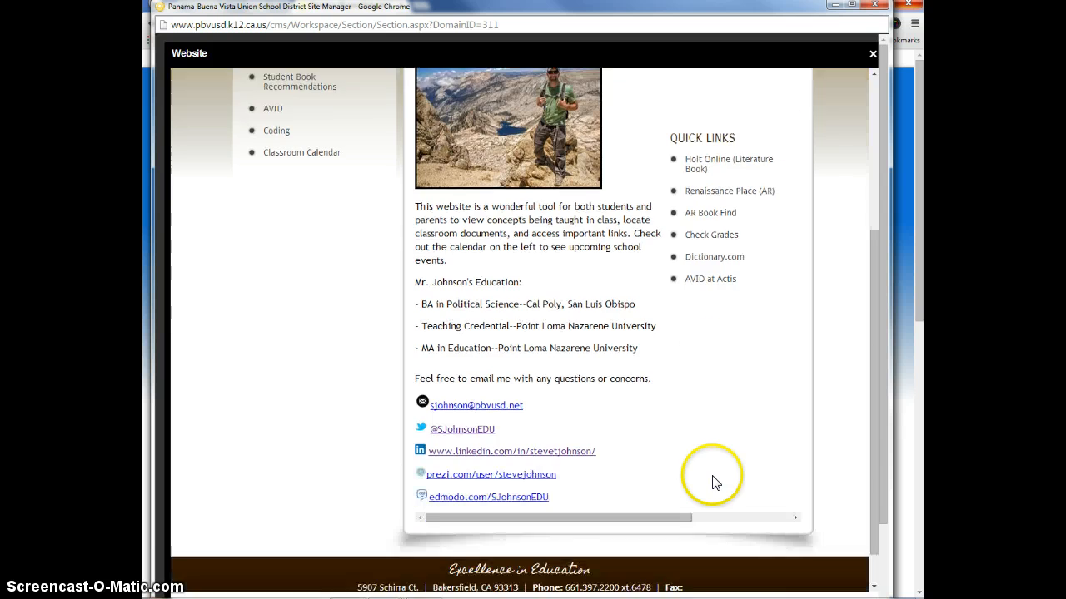
scroll(714, 483, "up", 5)
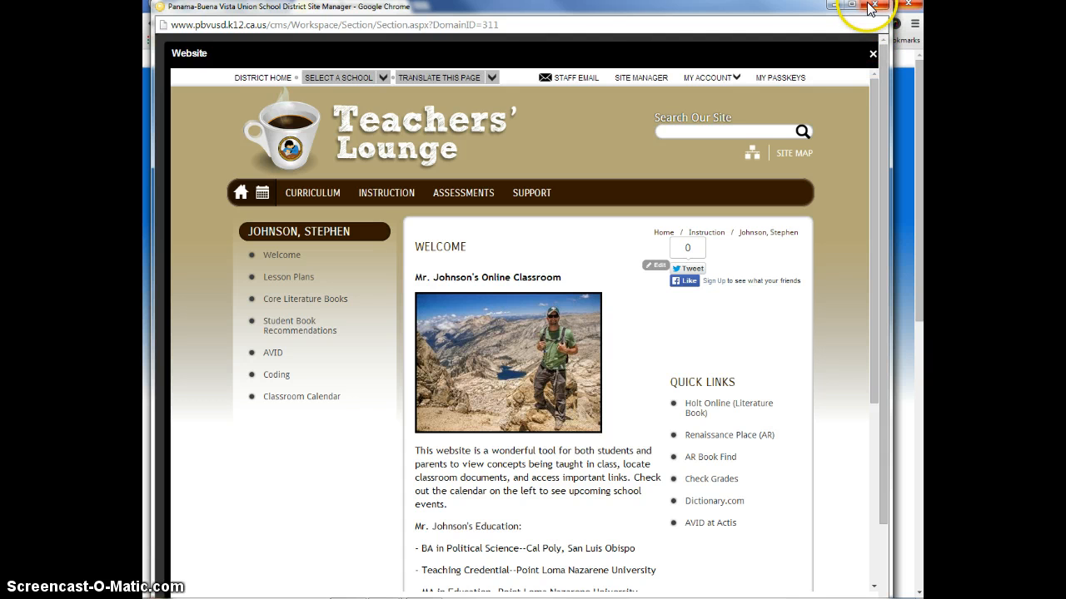
left_click(871, 55)
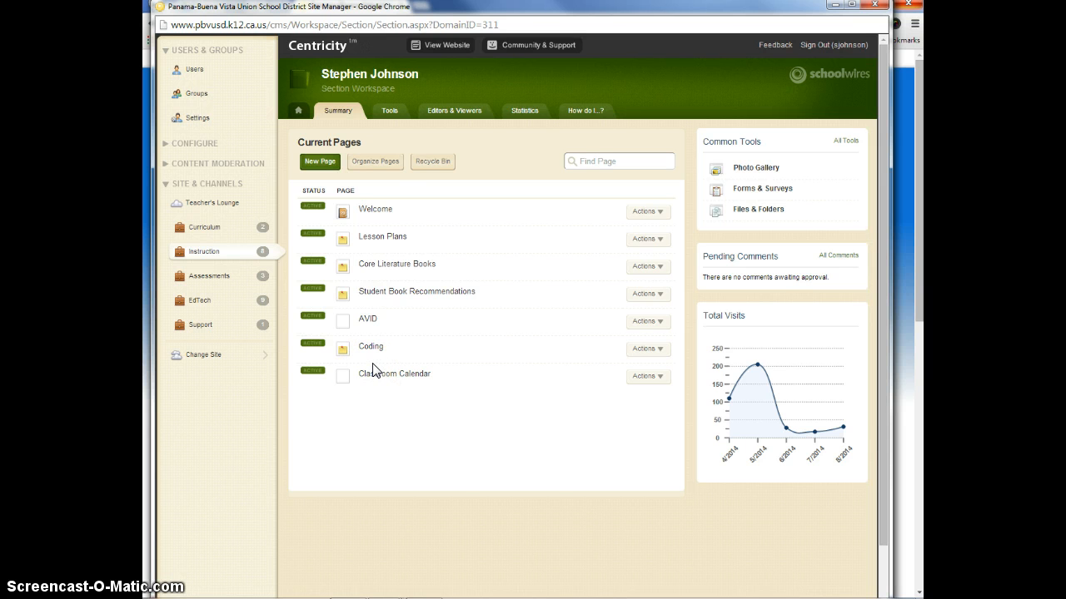
Compare the workspace's current page list with the navigation links in the website preview
left_click(391, 272)
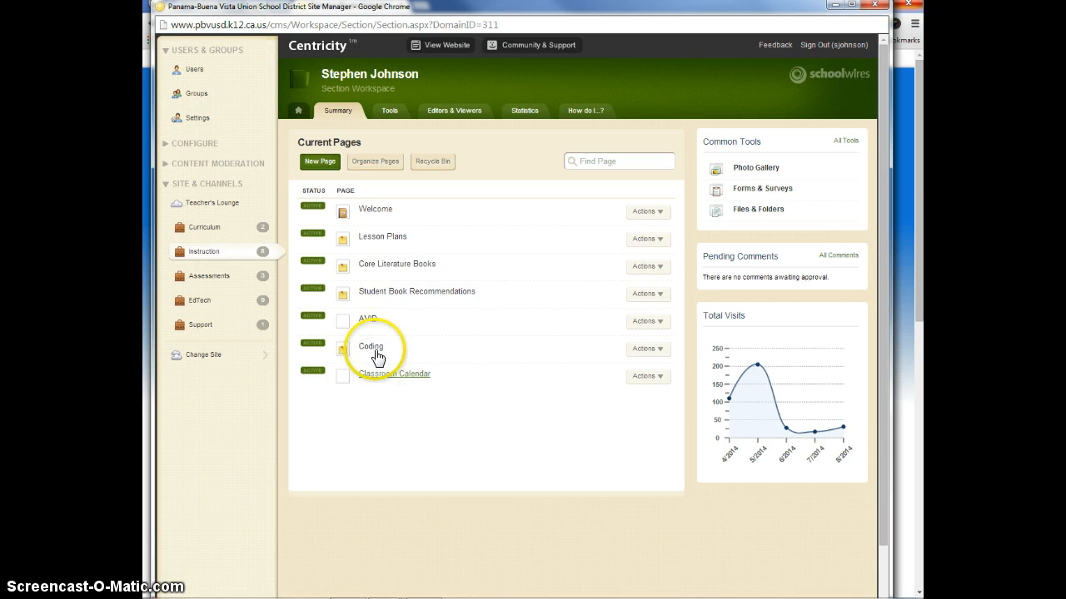
left_click(442, 54)
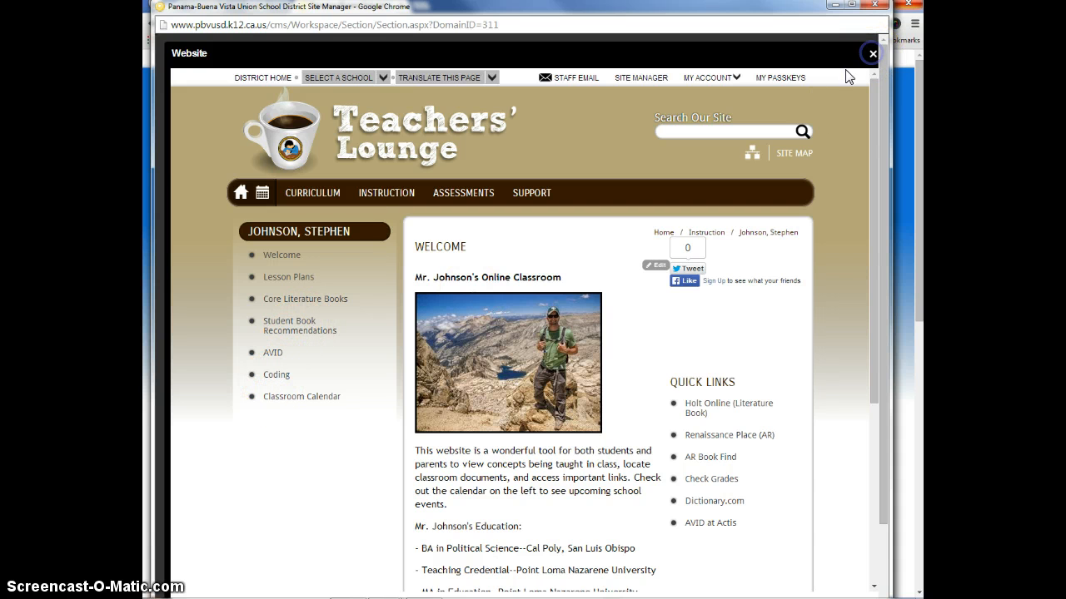
left_click(872, 53)
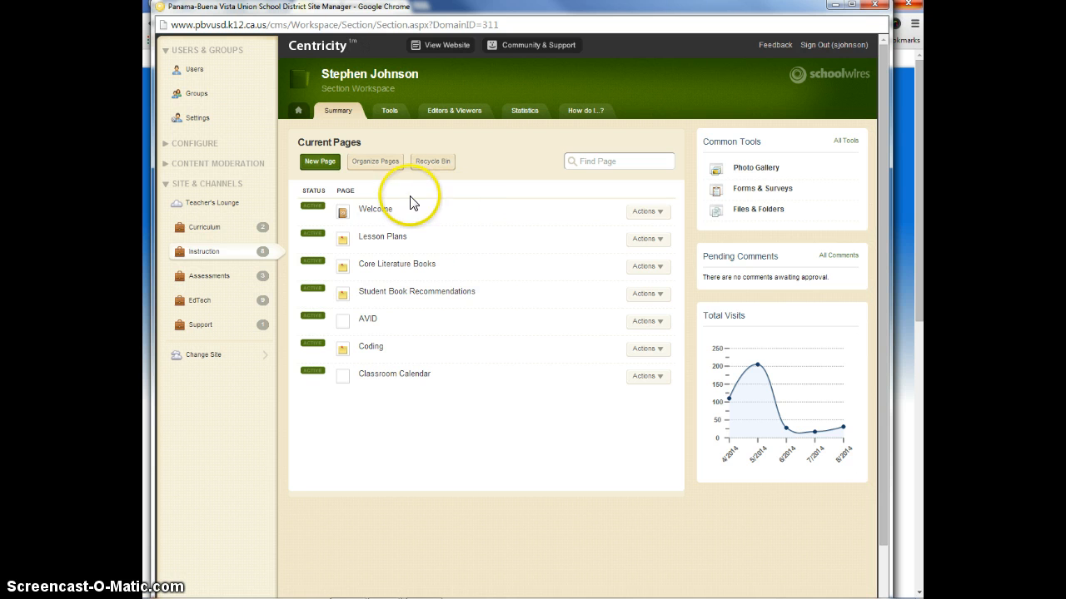
Create a new page of type Flex Page (Default) named "Test Page"
left_click(320, 164)
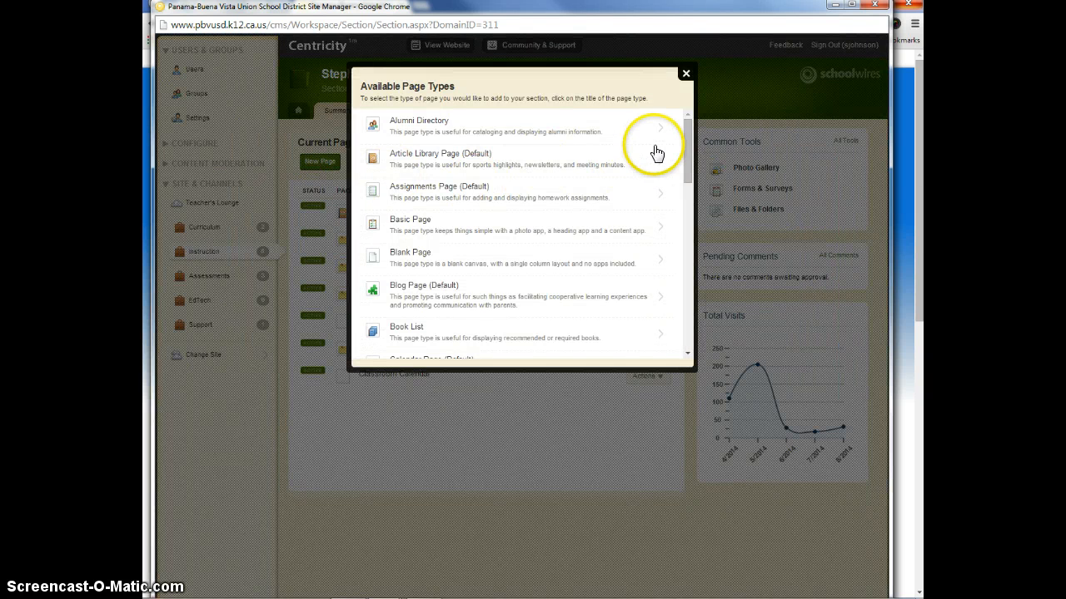
left_click_drag(686, 130, 687, 208)
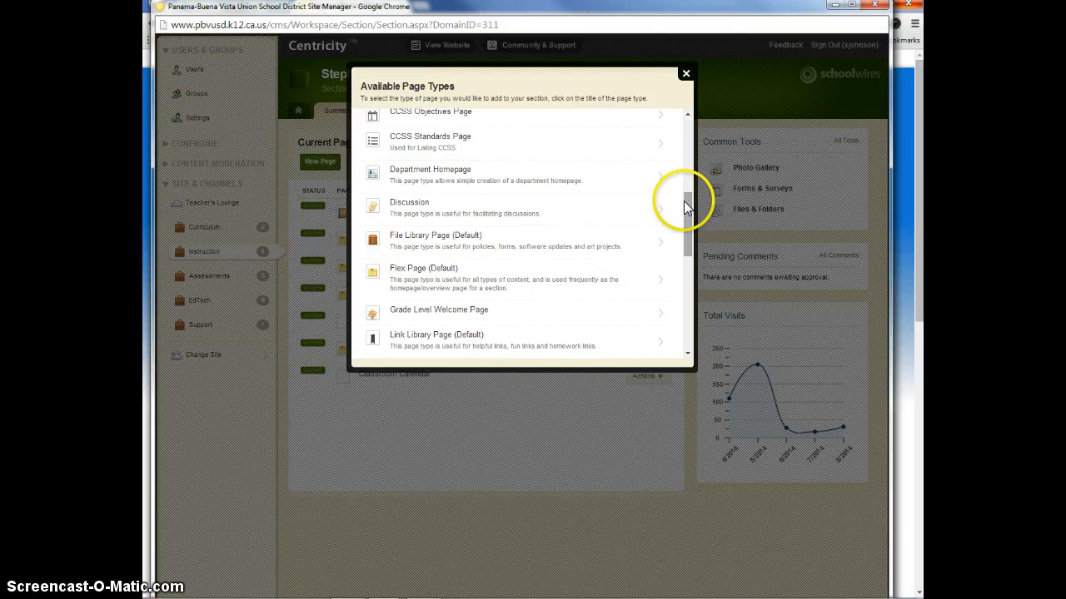
left_click(408, 271)
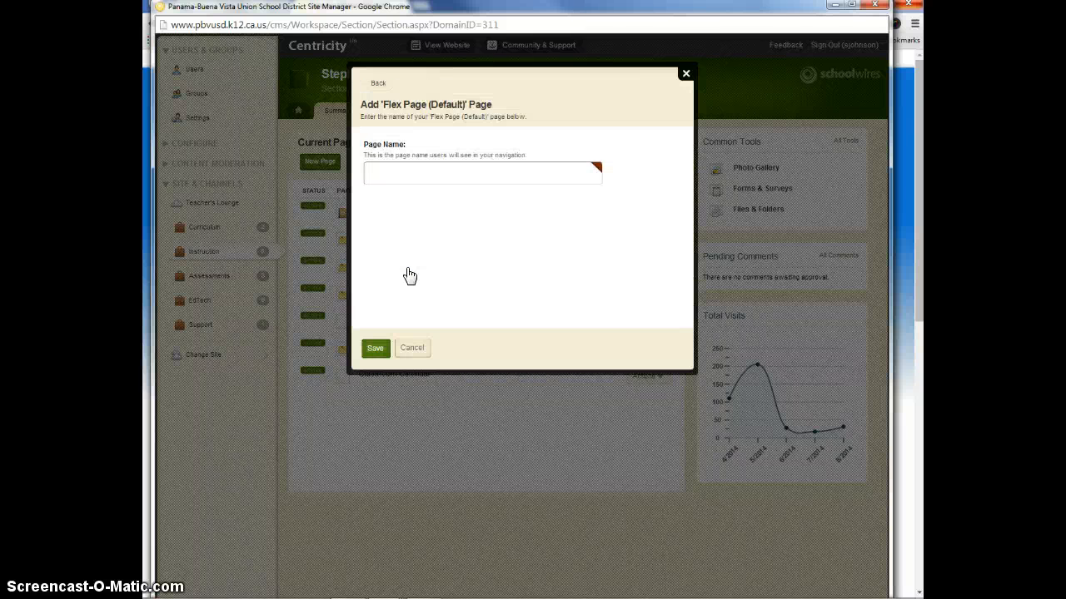
left_click(436, 174)
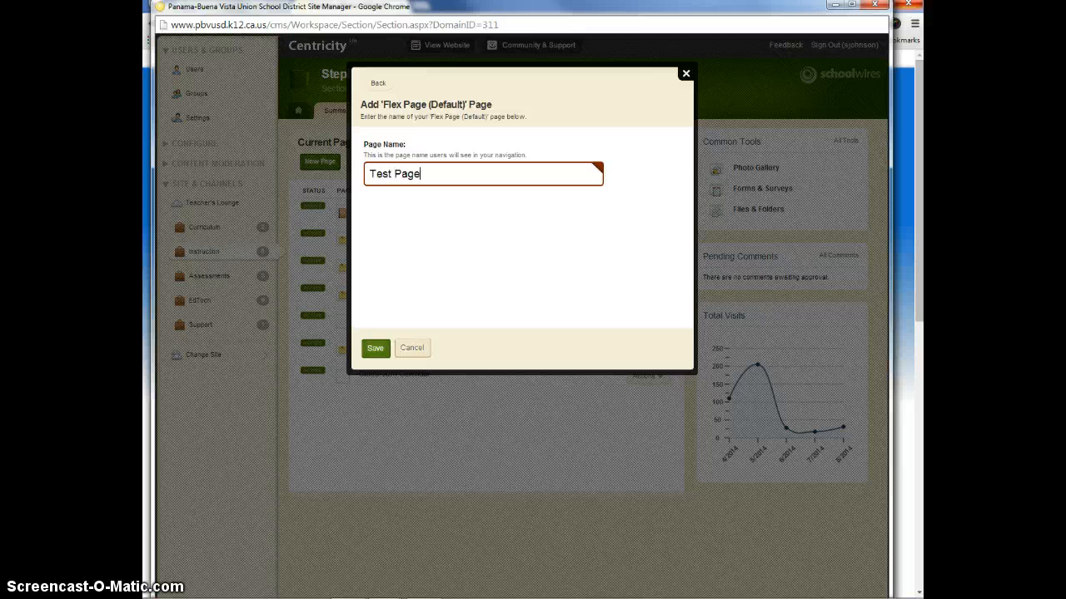
left_click(376, 348)
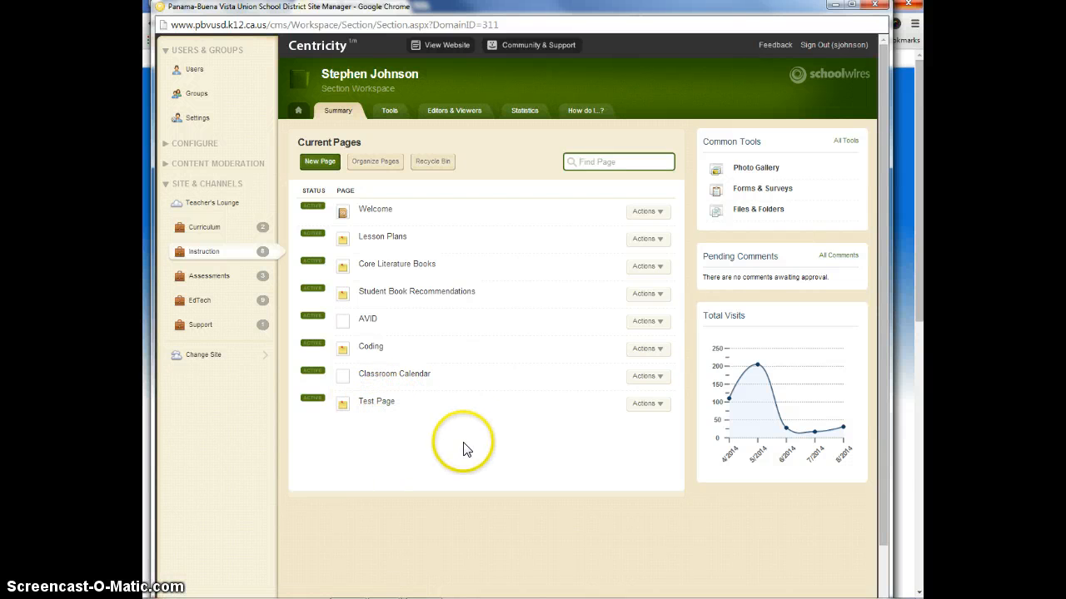
Check the new, still empty Test Page in the website preview and return to the workspace
left_click(448, 46)
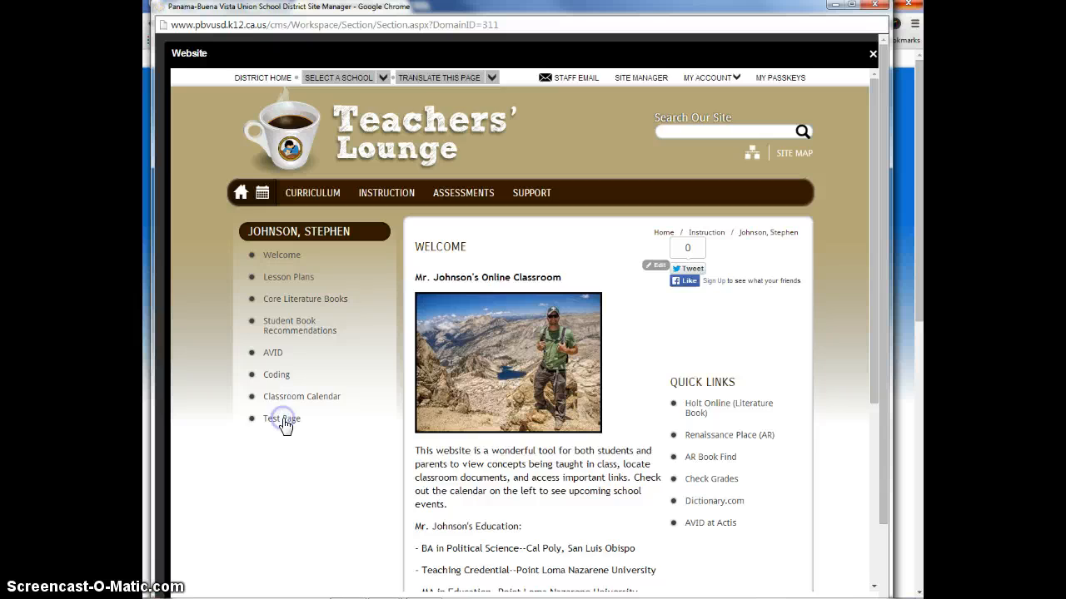
left_click(281, 420)
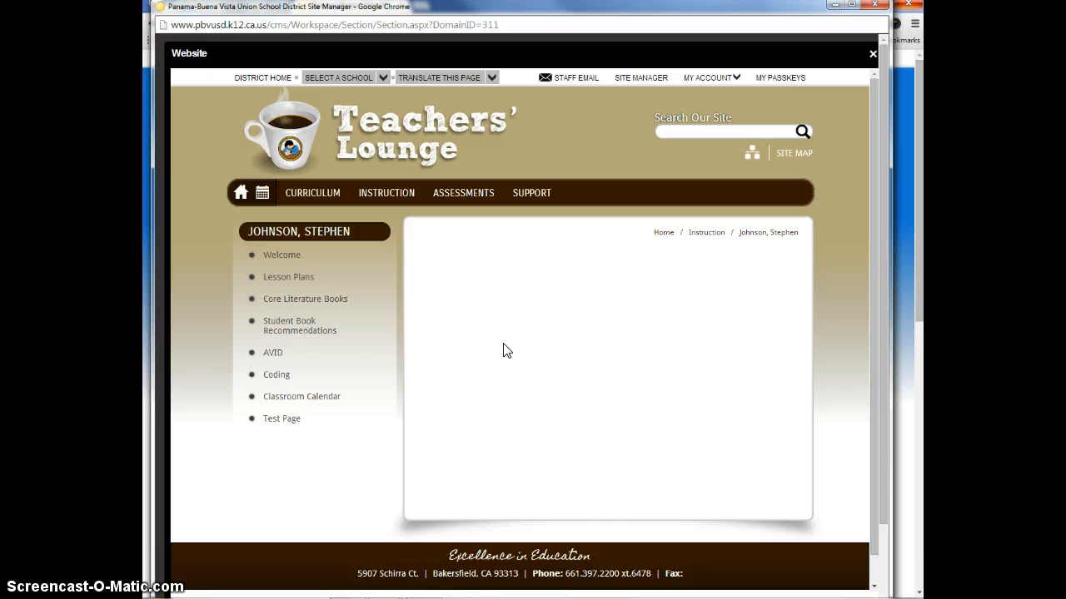
left_click(872, 54)
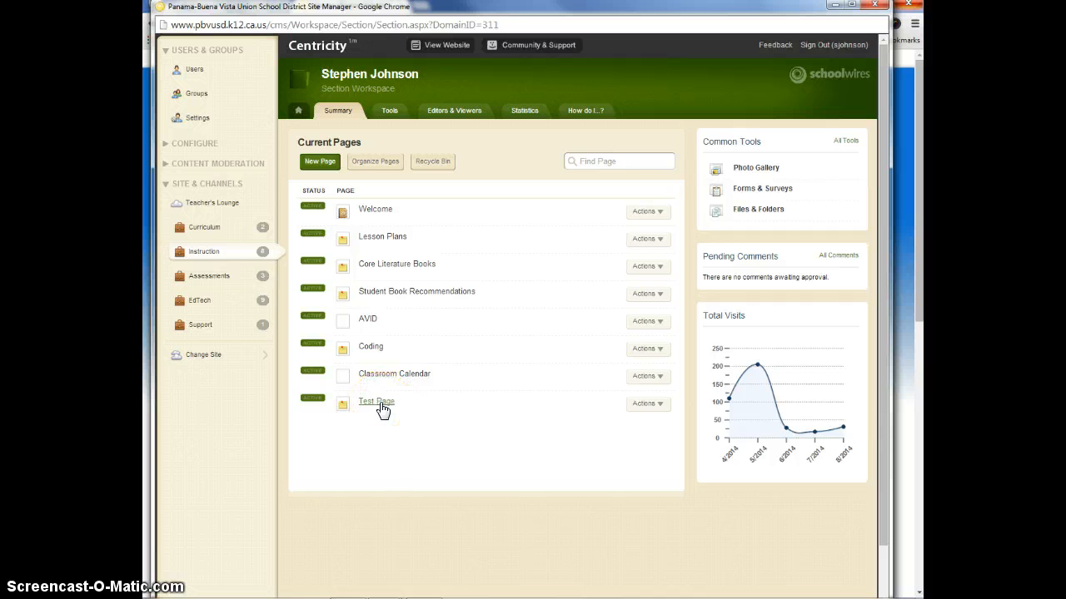
Open Test Page for editing, enter "Here's some text." as its content and save it
left_click(379, 400)
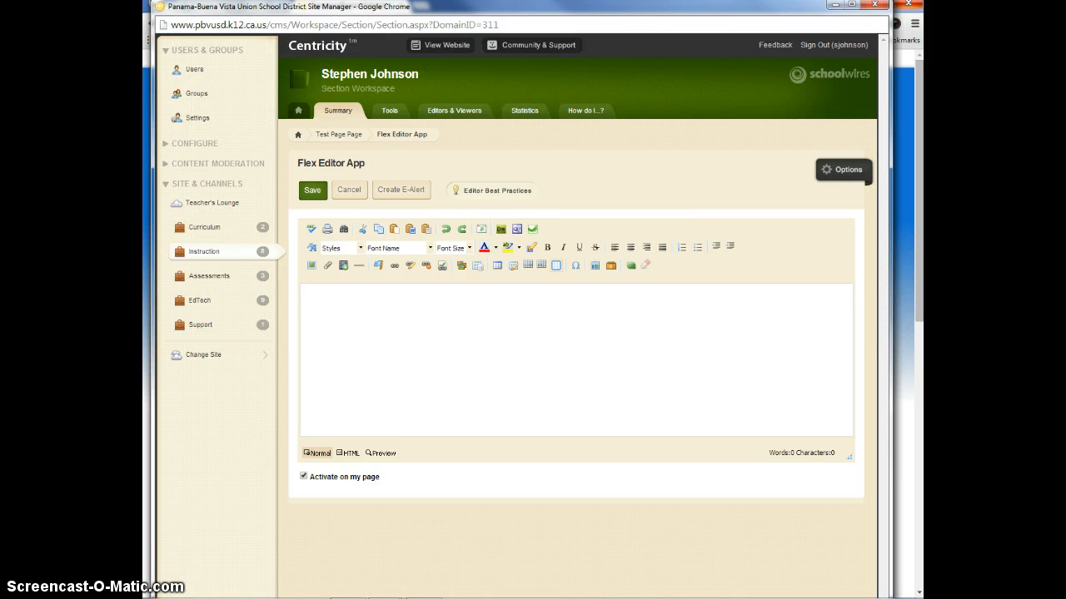
type("Here's some text")
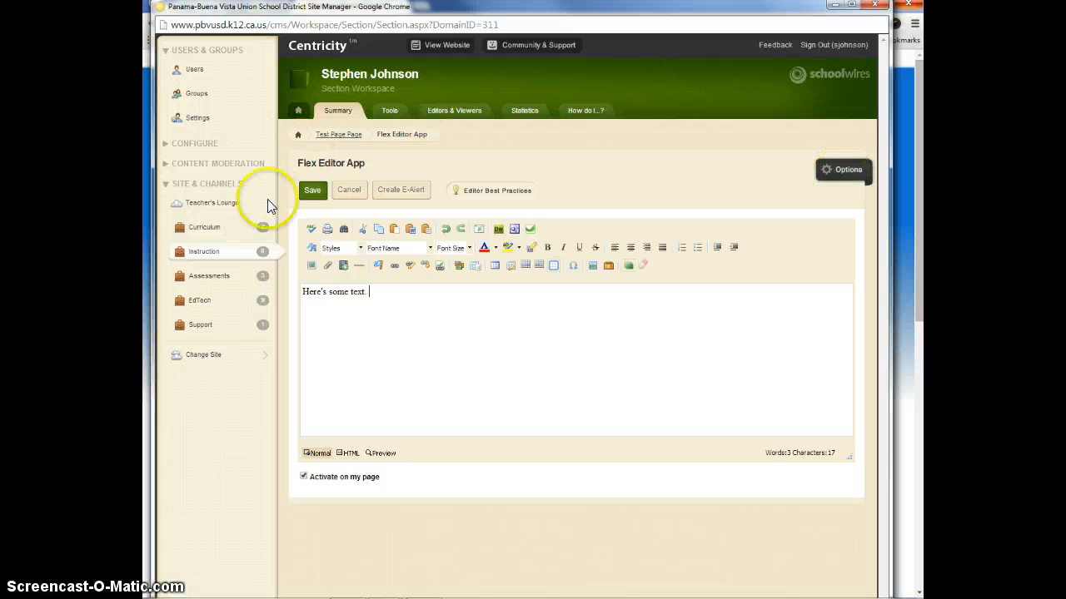
left_click(313, 197)
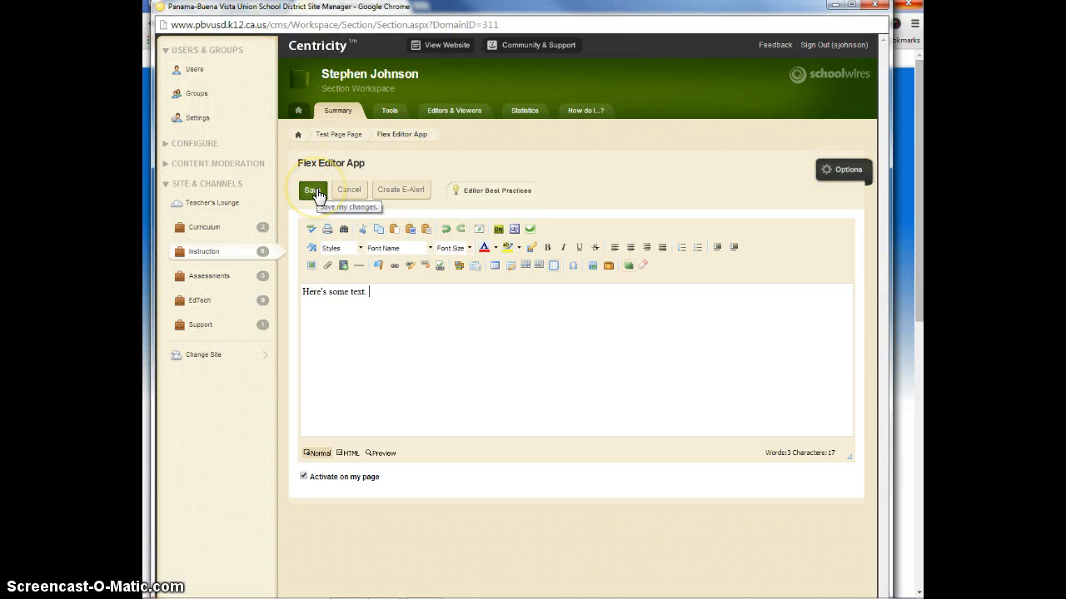
left_click(313, 192)
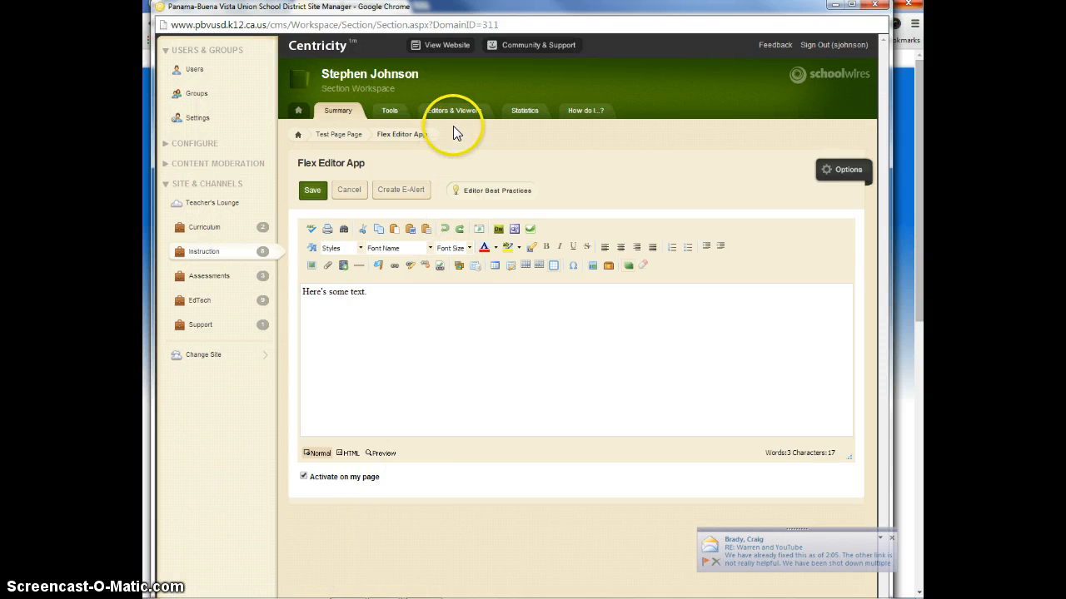
View Test Page in the website preview to check the saved text, and return to the editor
left_click(455, 51)
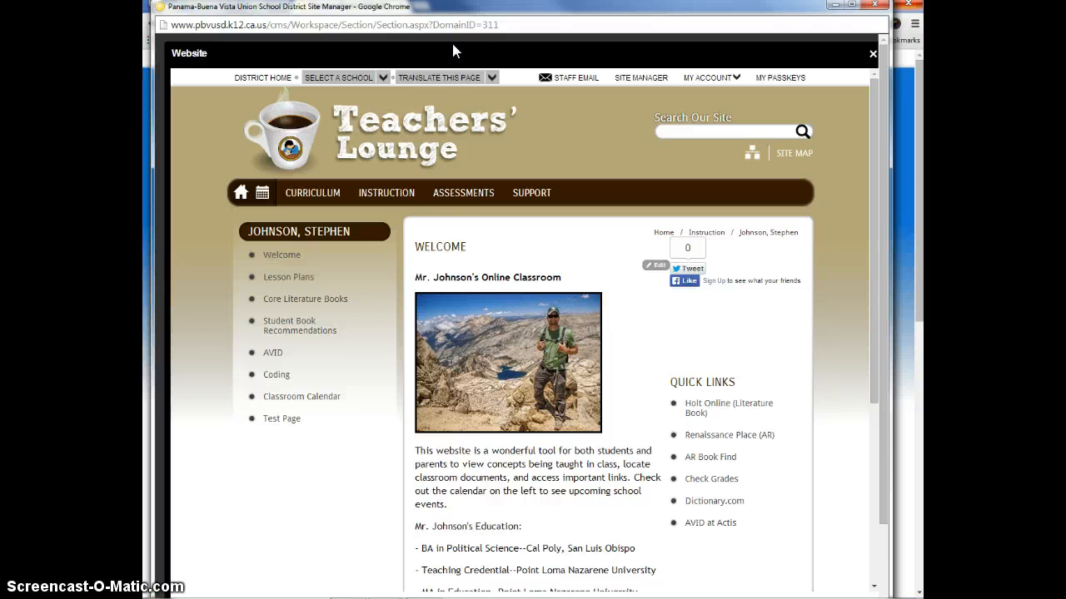
left_click(284, 423)
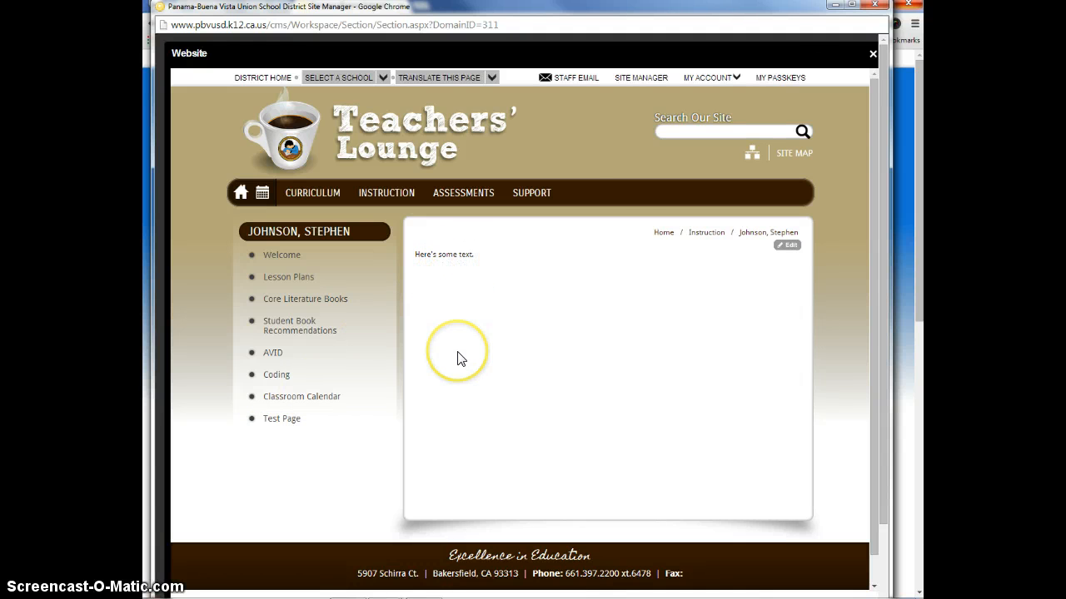
left_click(872, 54)
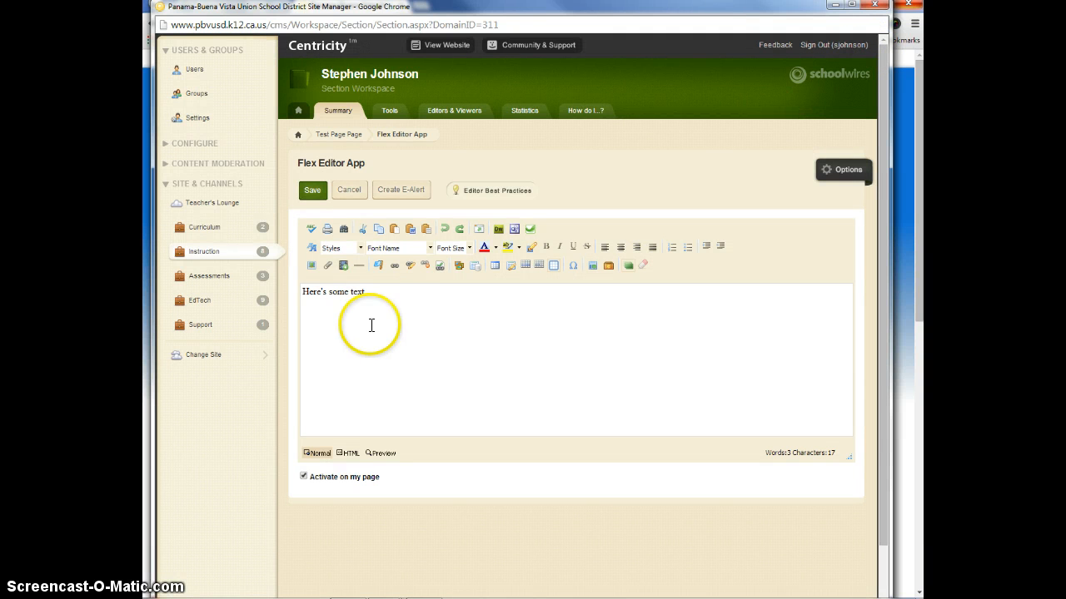
Format the "Here's some text." line in Trebuchet MS at size 3 (12pt) and save the page
left_click_drag(368, 294, 284, 296)
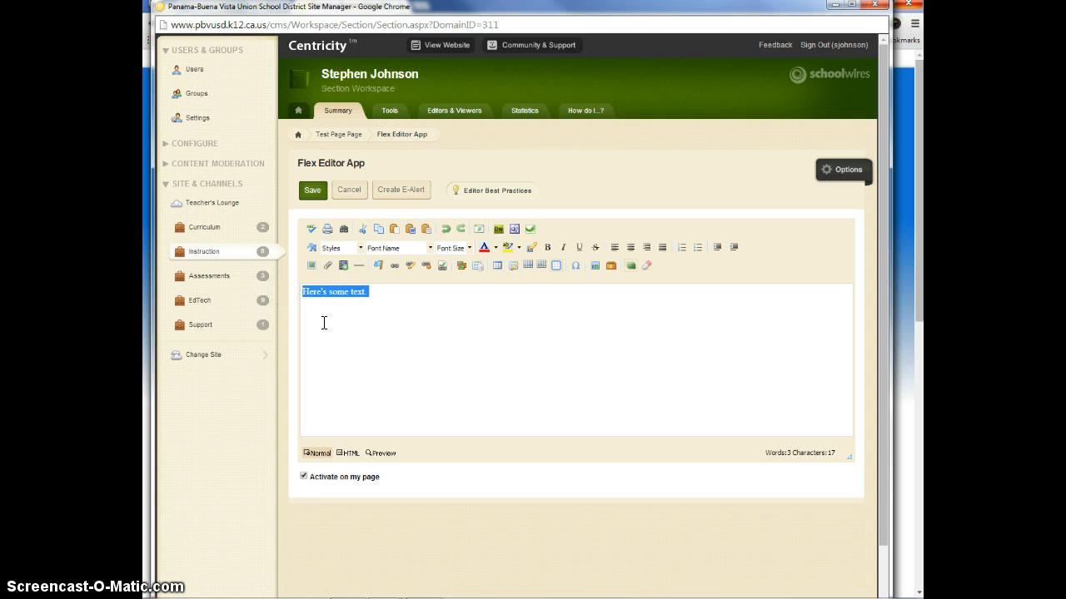
left_click(455, 248)
left_click(464, 291)
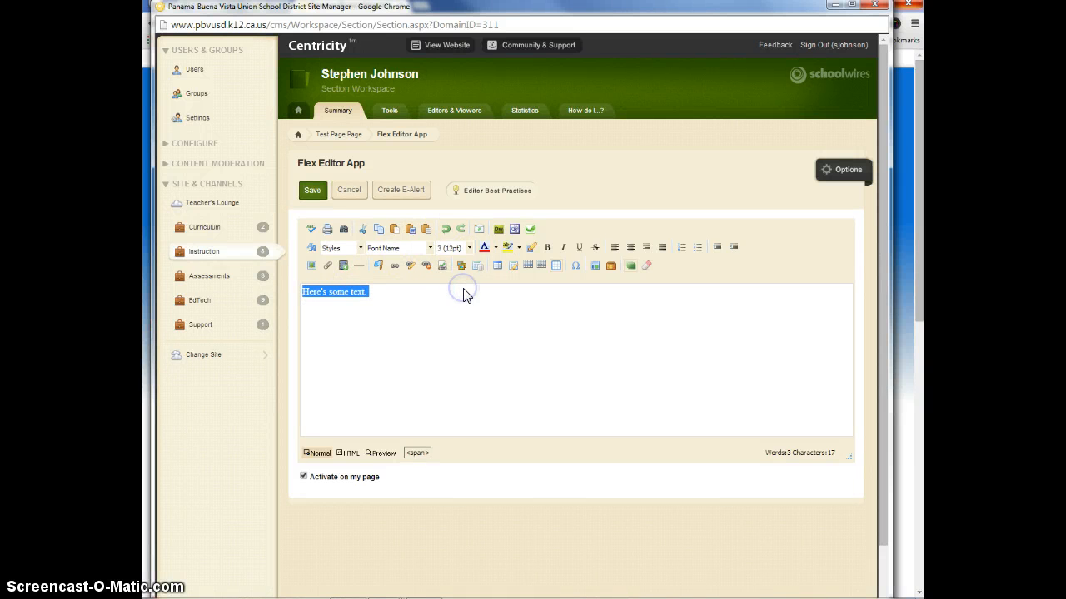
left_click(431, 249)
scroll(433, 316, "down", 3)
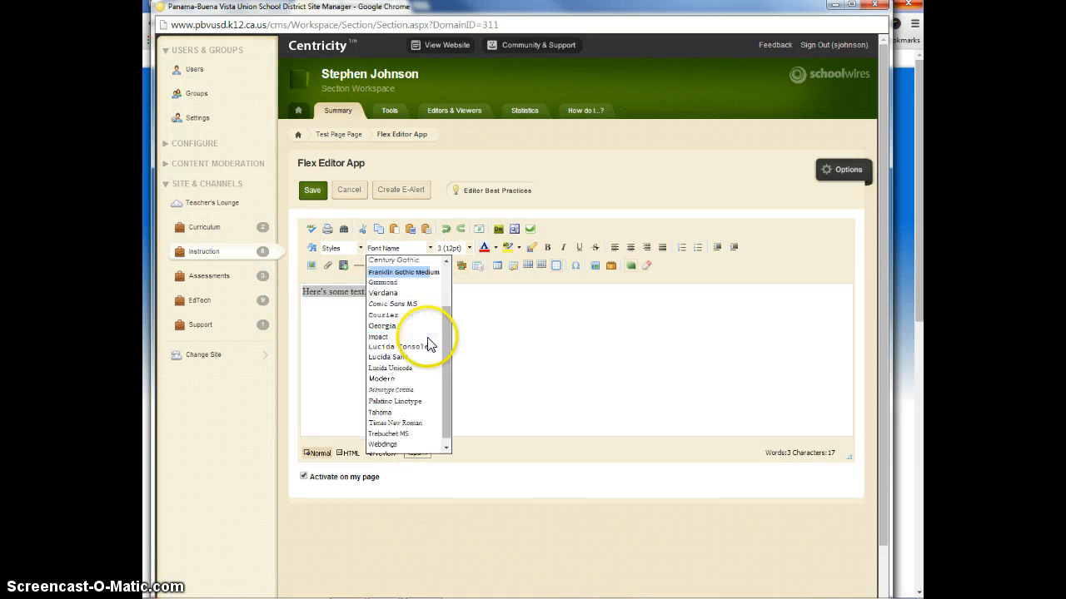
left_click(411, 435)
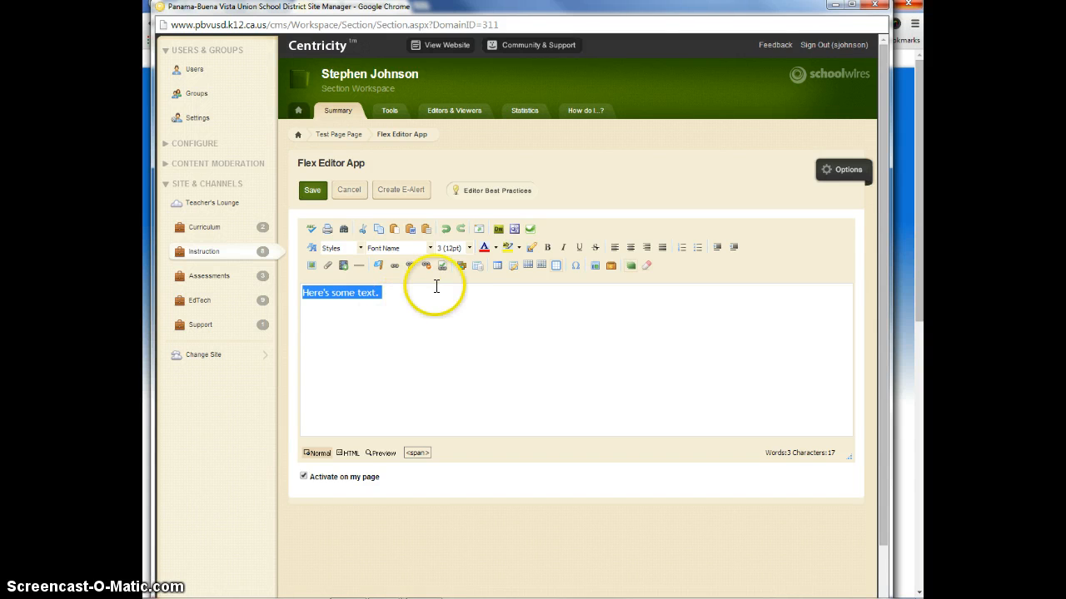
left_click(430, 248)
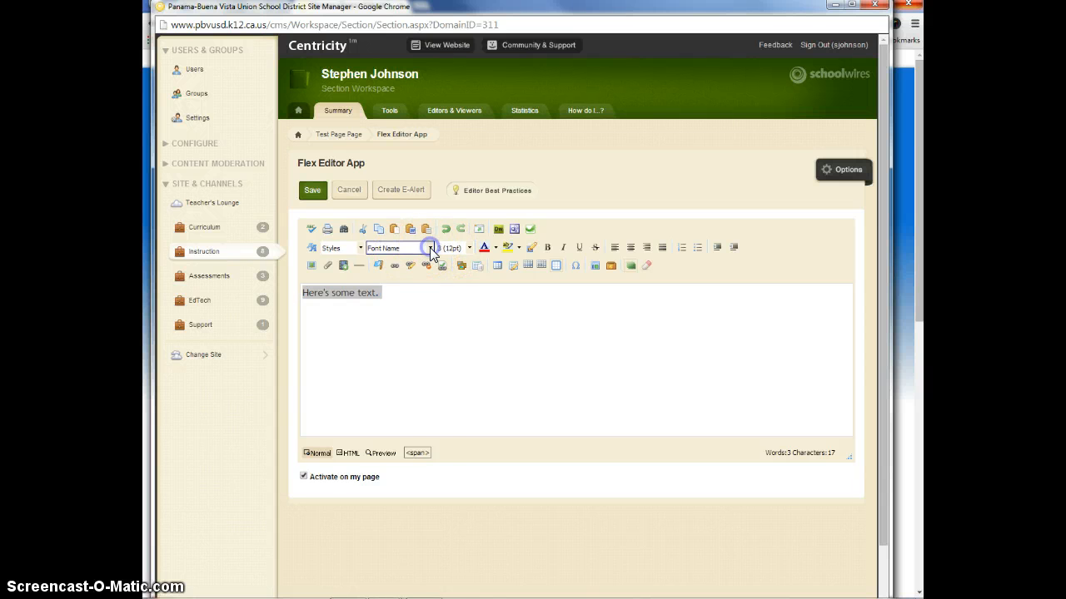
left_click(414, 434)
left_click(504, 374)
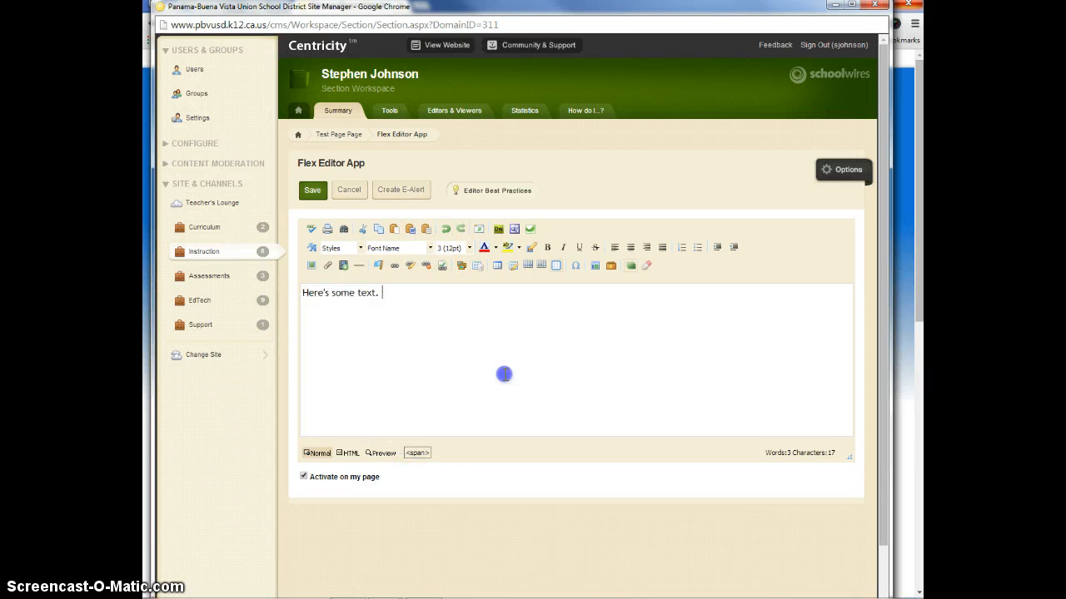
left_click(307, 192)
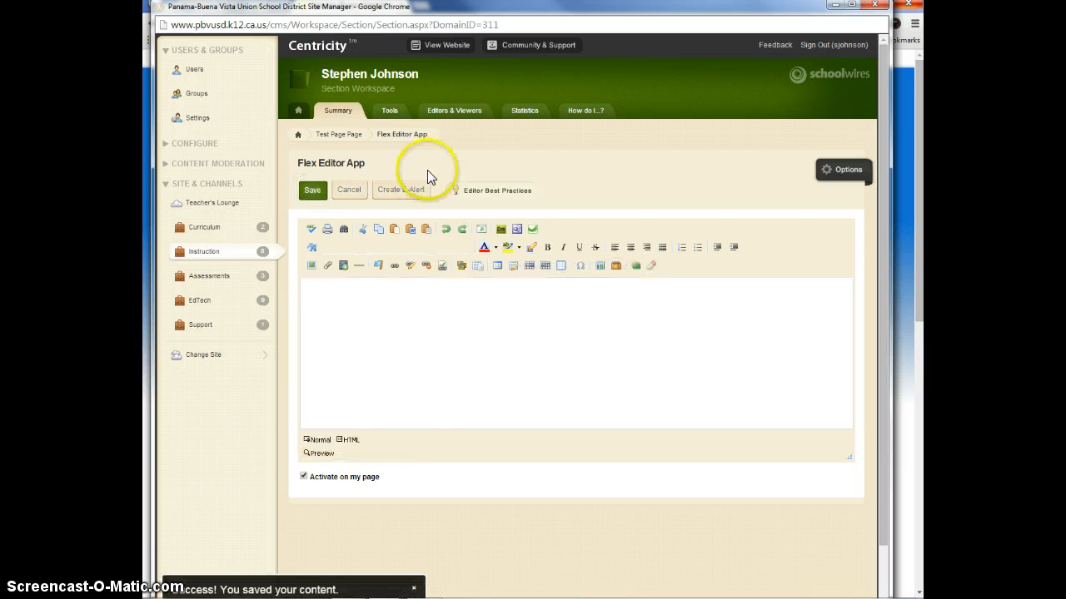
Check the reformatted text on Test Page in the website preview, and close the preview
left_click(451, 45)
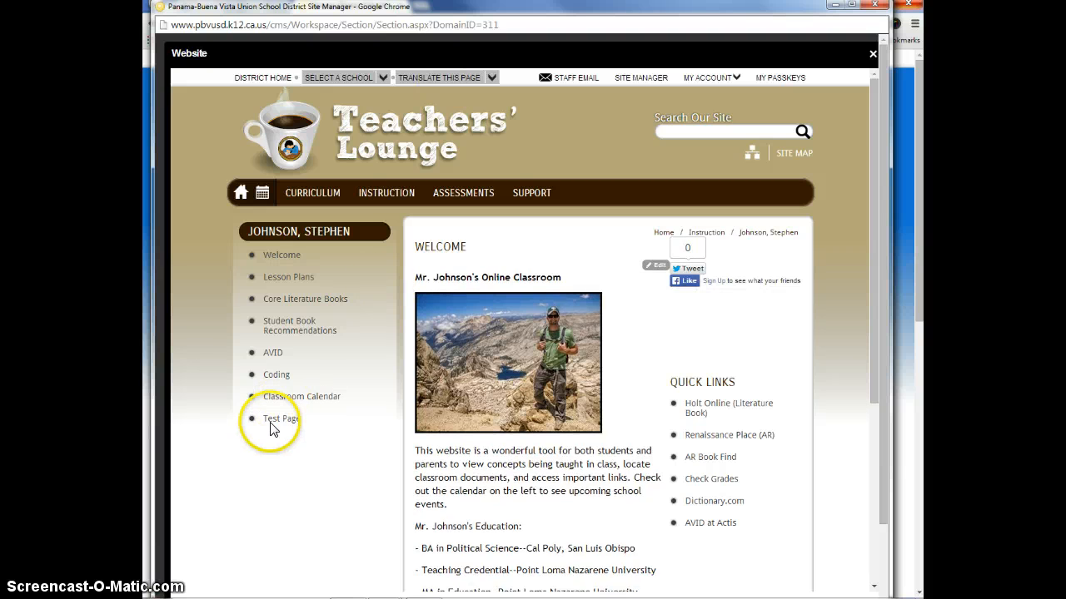
left_click(275, 421)
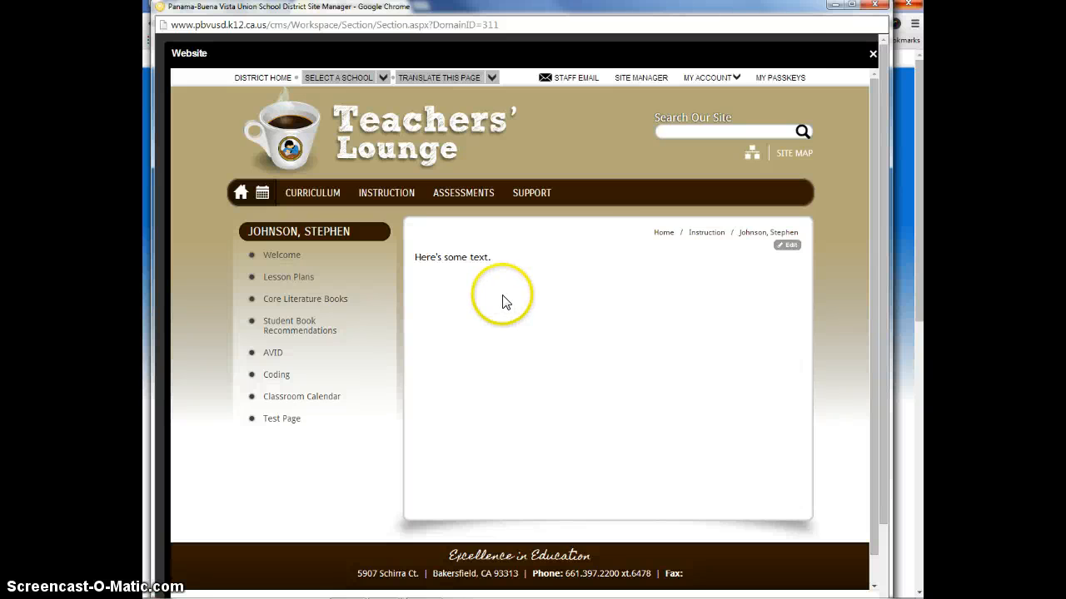
left_click(873, 53)
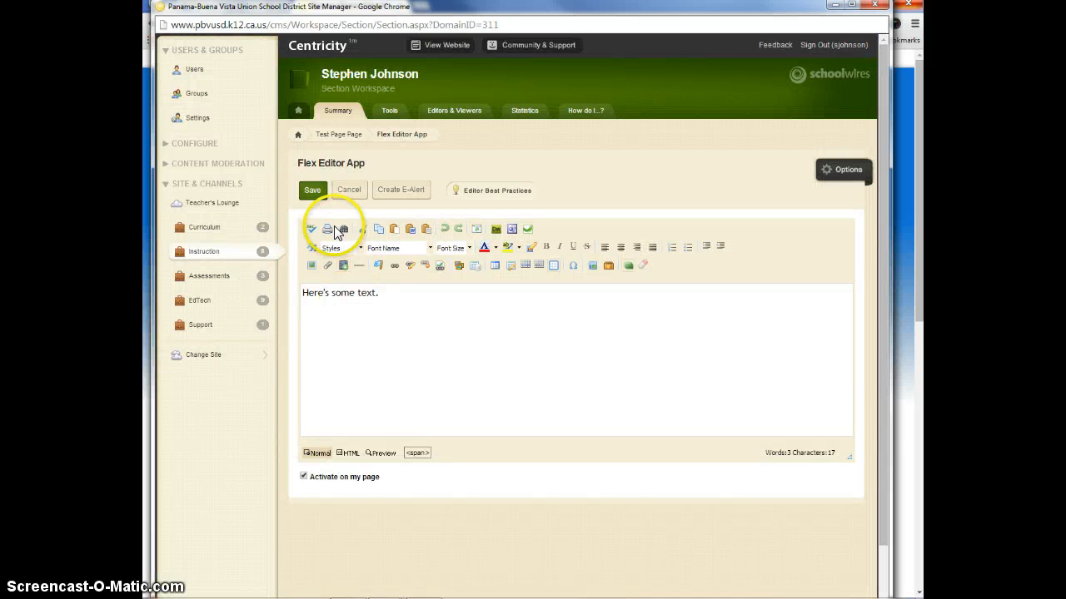